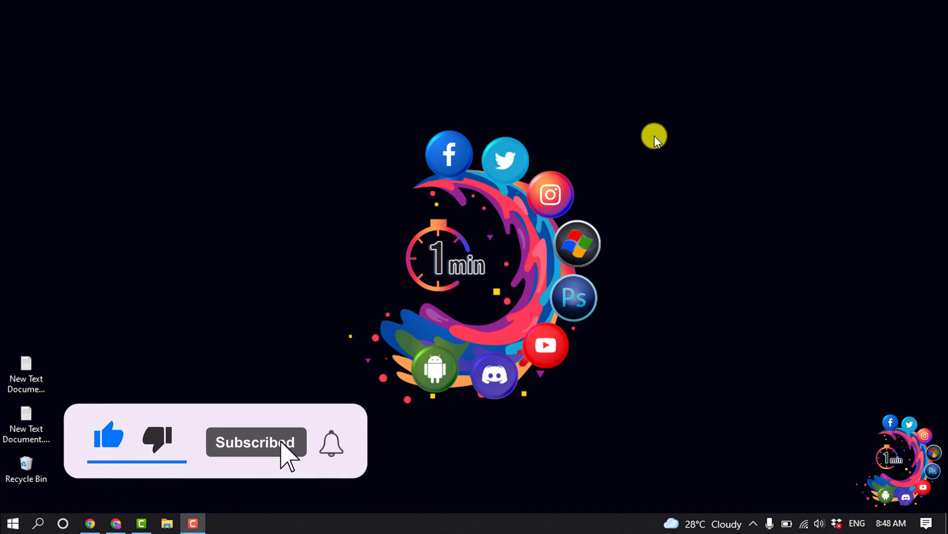
Bring the Squarespace editor forward and put the Contact us page into edit mode.
left_click(118, 524)
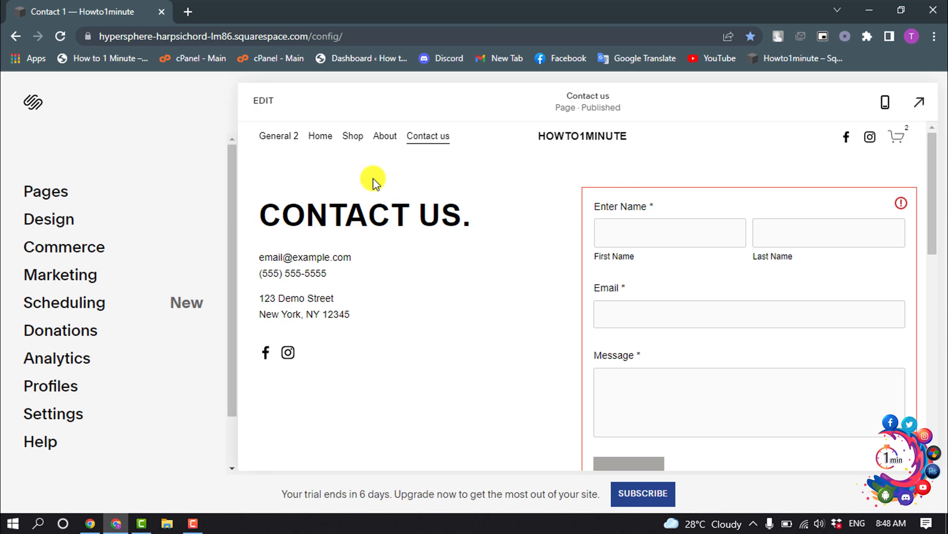
left_click(269, 102)
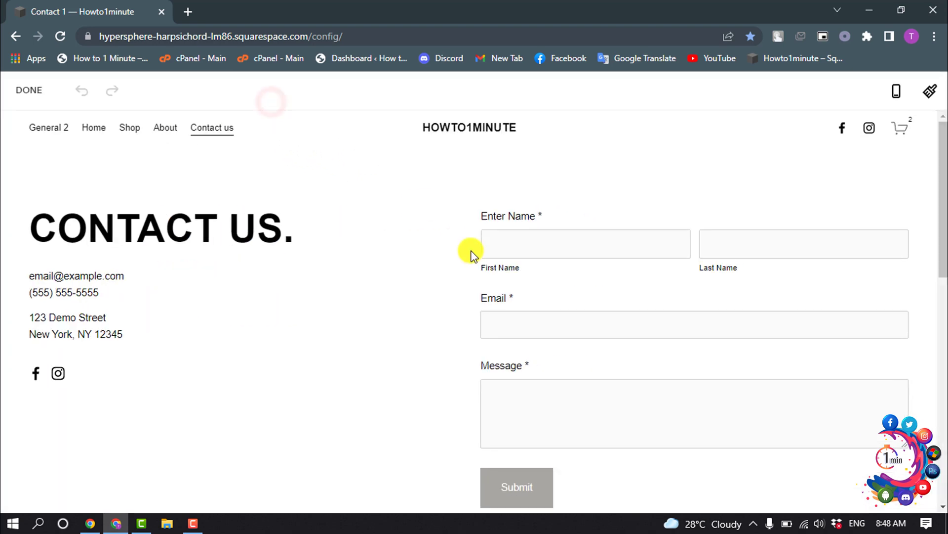
scroll(471, 250, "down", 4)
scroll(471, 250, "down", 4)
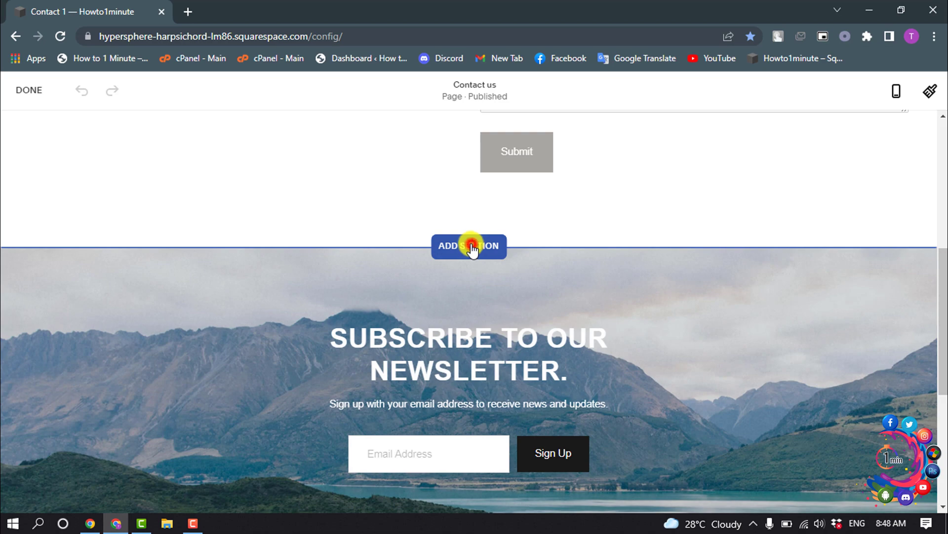
Add a blank section below the contact form and bring up its block list.
left_click(471, 245)
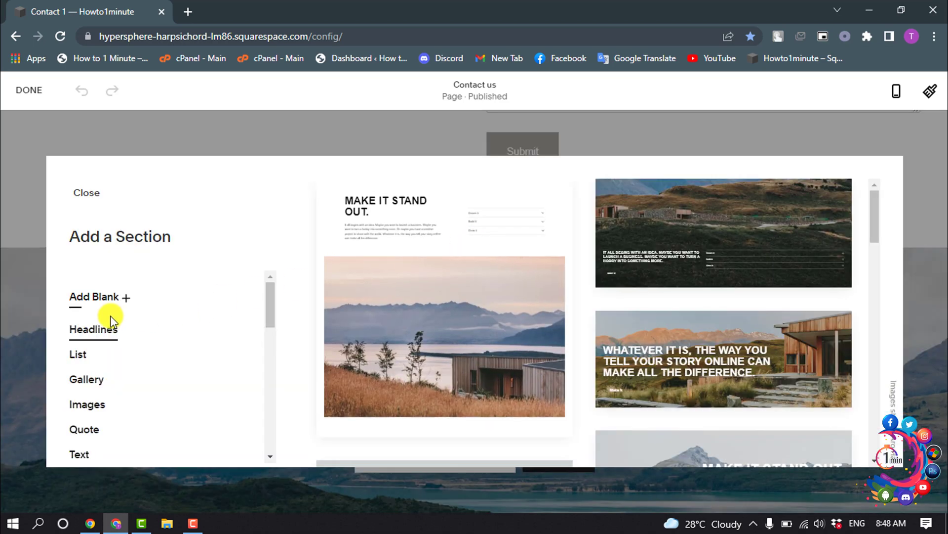
left_click(99, 297)
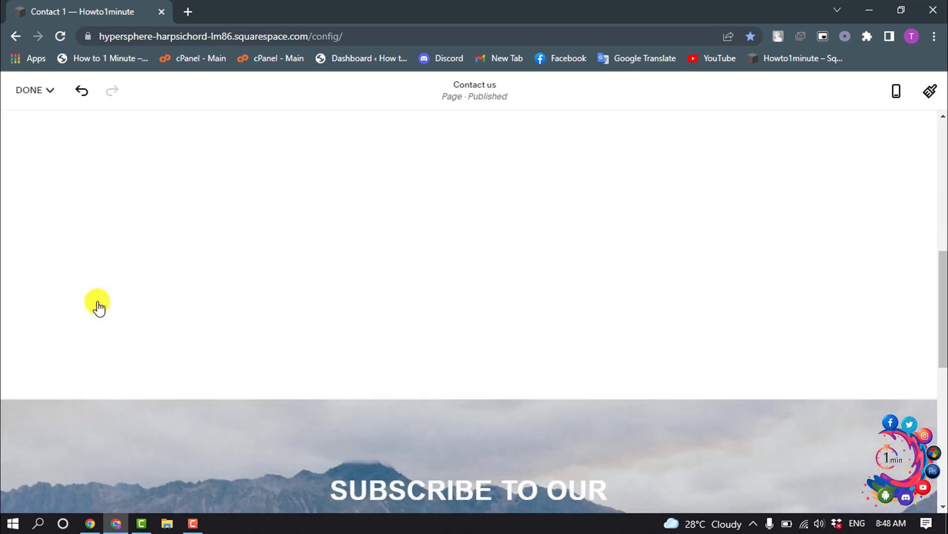
left_click(472, 261)
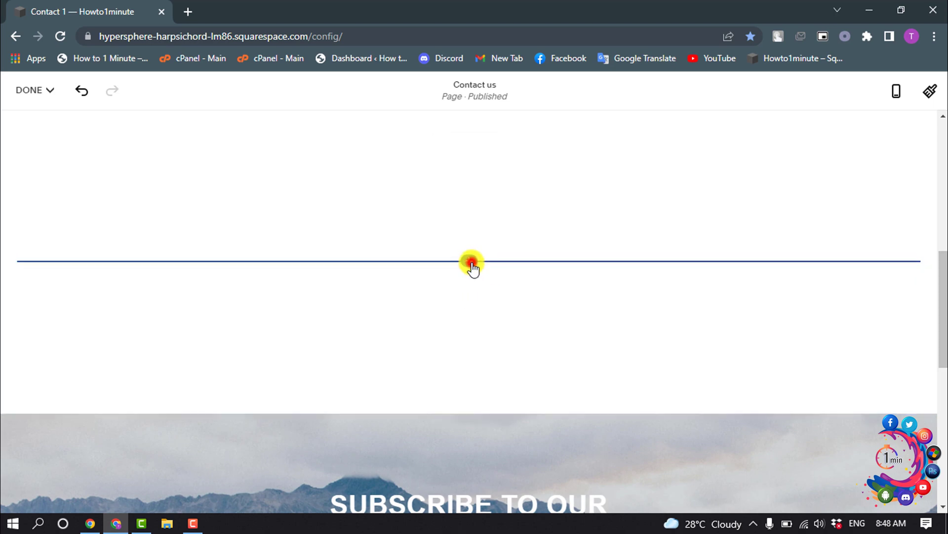
scroll(807, 393, "down", 2)
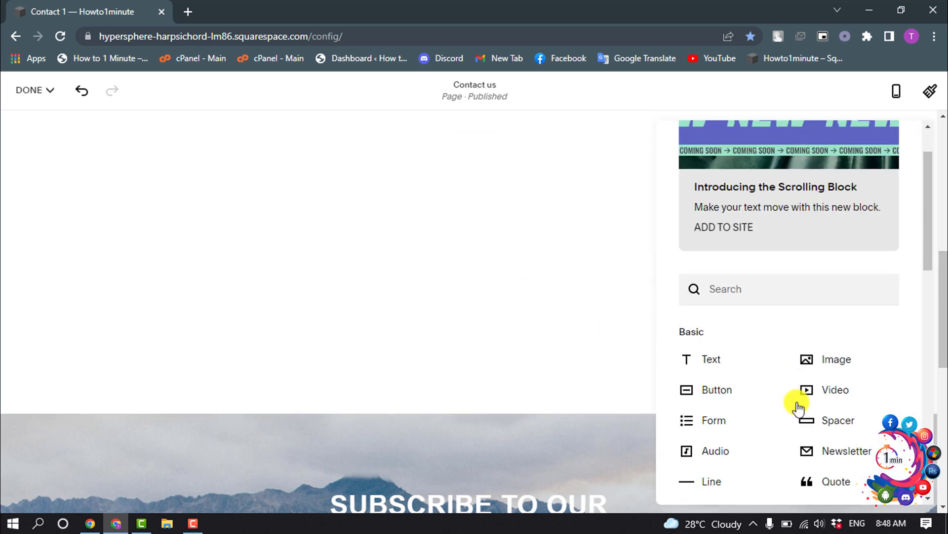
scroll(811, 407, "down", 2)
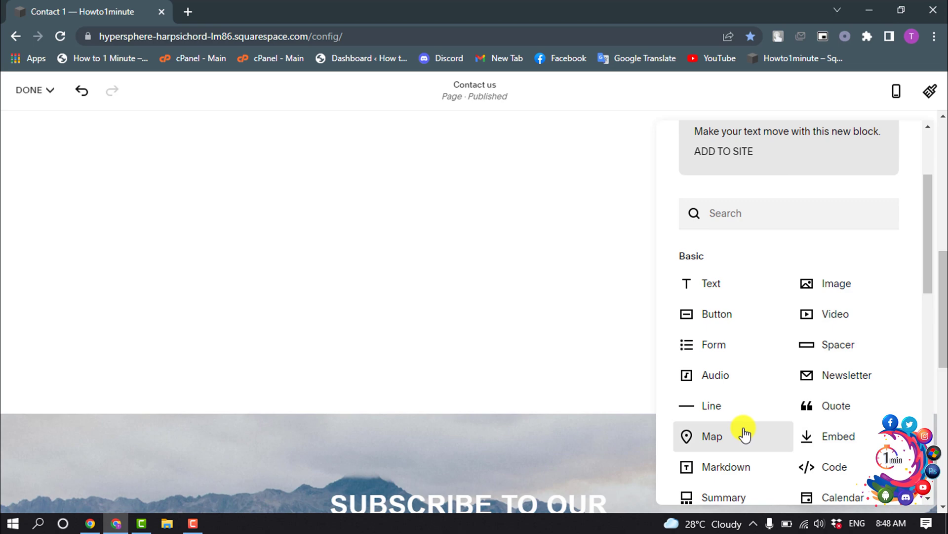
Insert a map block with business name Howto1minute, keeping the address, city and country.
left_click(714, 442)
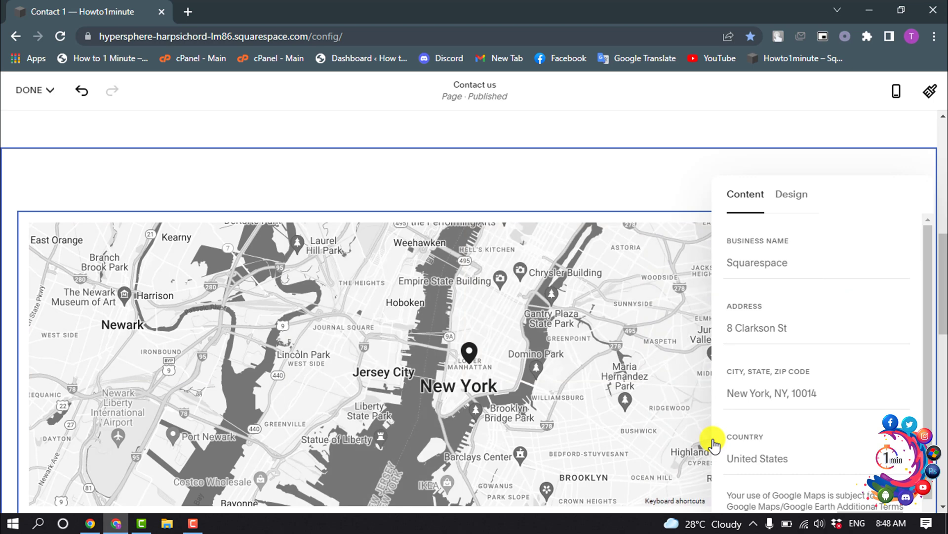
left_click(801, 264)
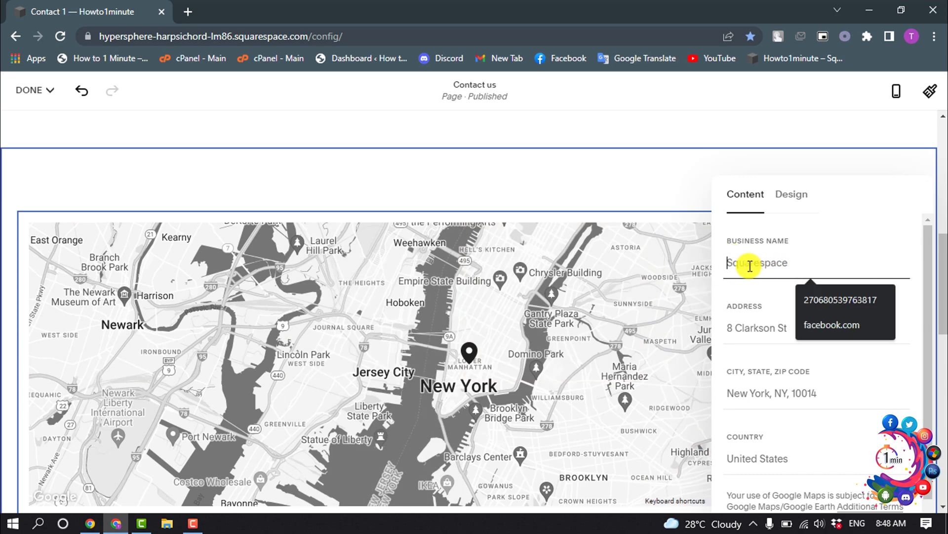
type("How")
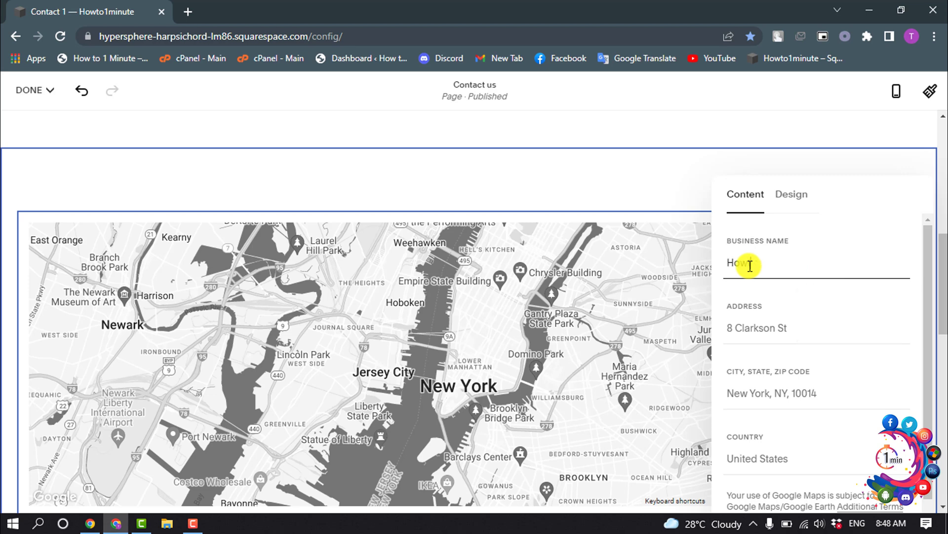
type(" 1minute")
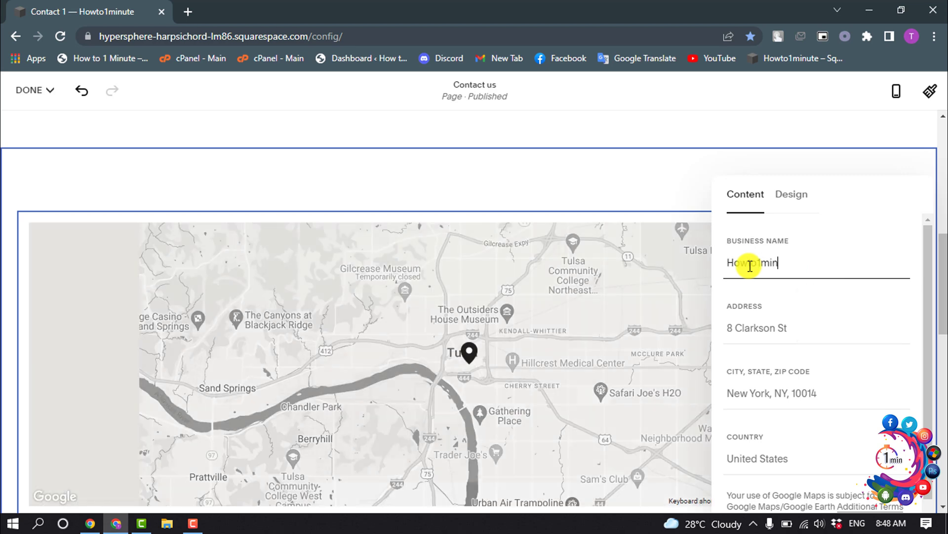
left_click(748, 328)
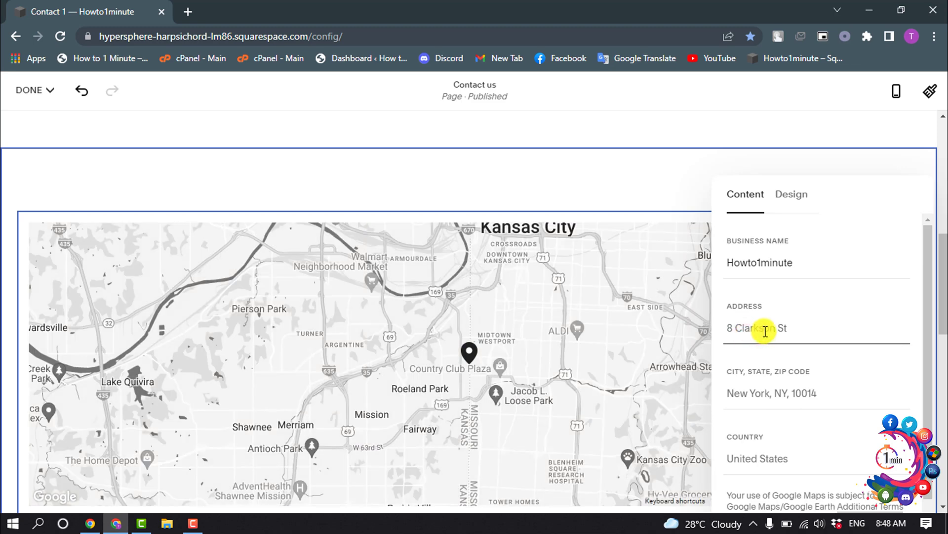
scroll(765, 330, "down", 1)
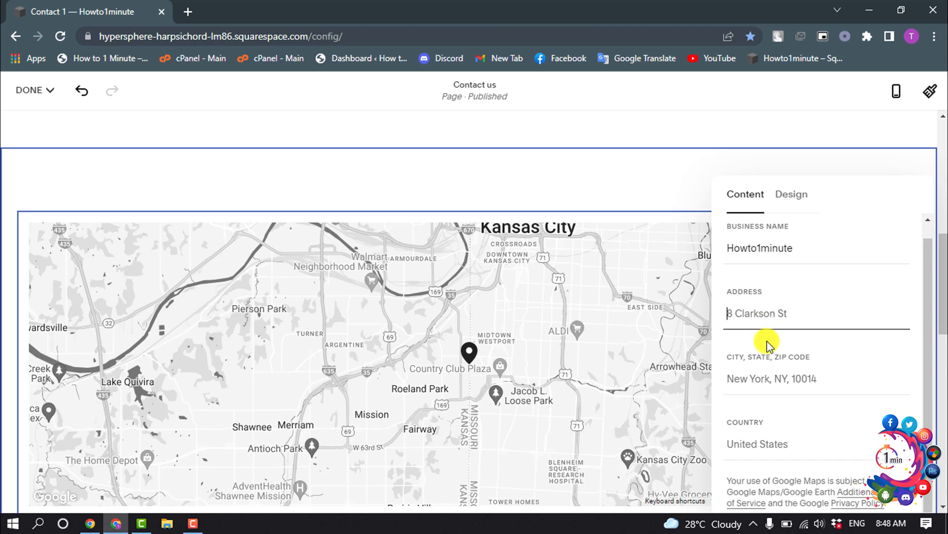
left_click(746, 379)
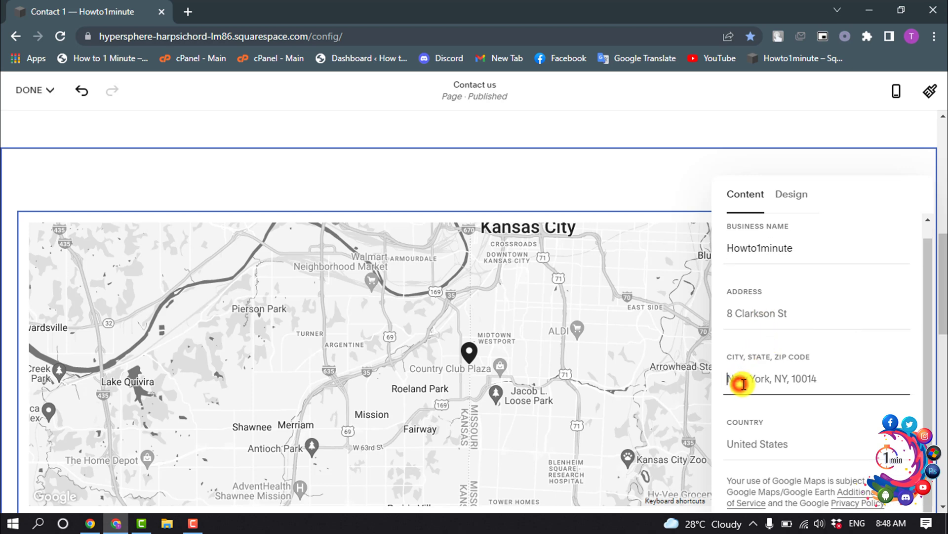
left_click(762, 444)
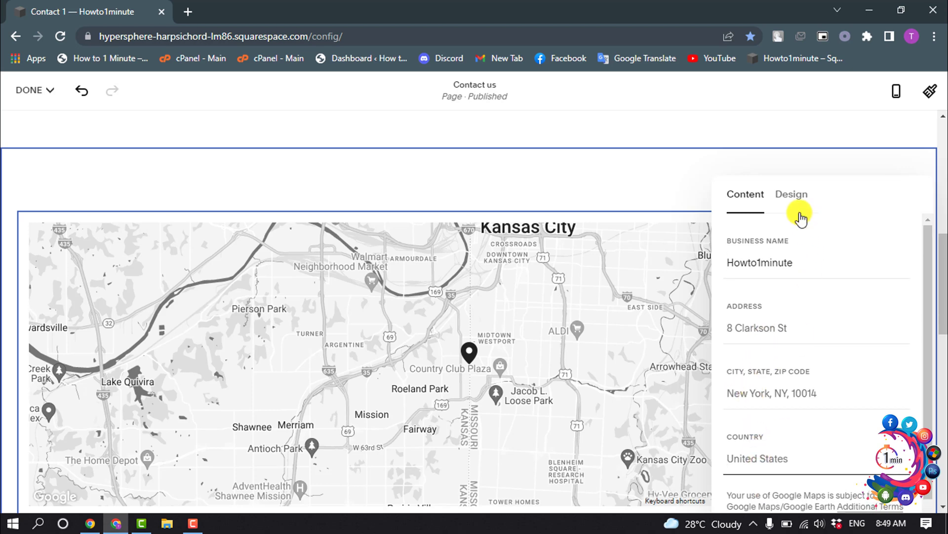
Change the map block's Design style from Grayscale to Original.
left_click(792, 194)
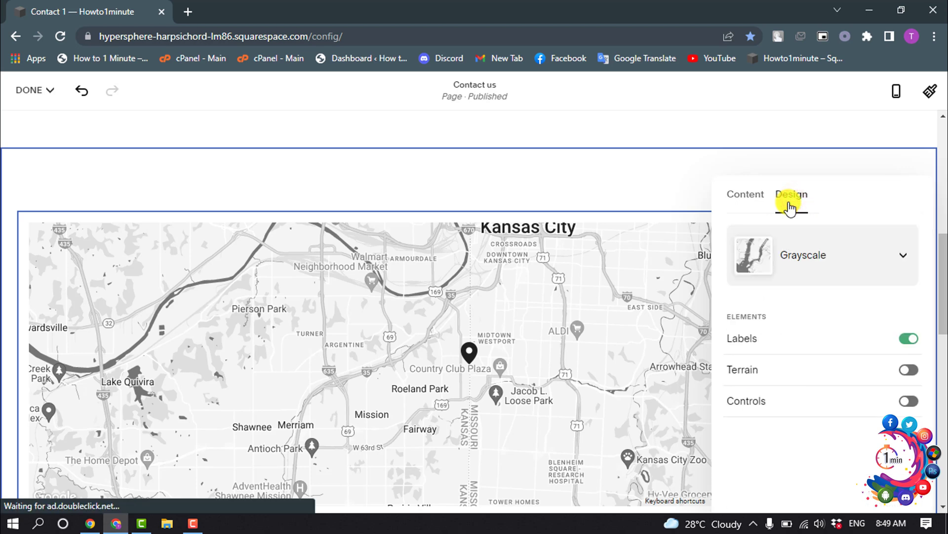
left_click(905, 259)
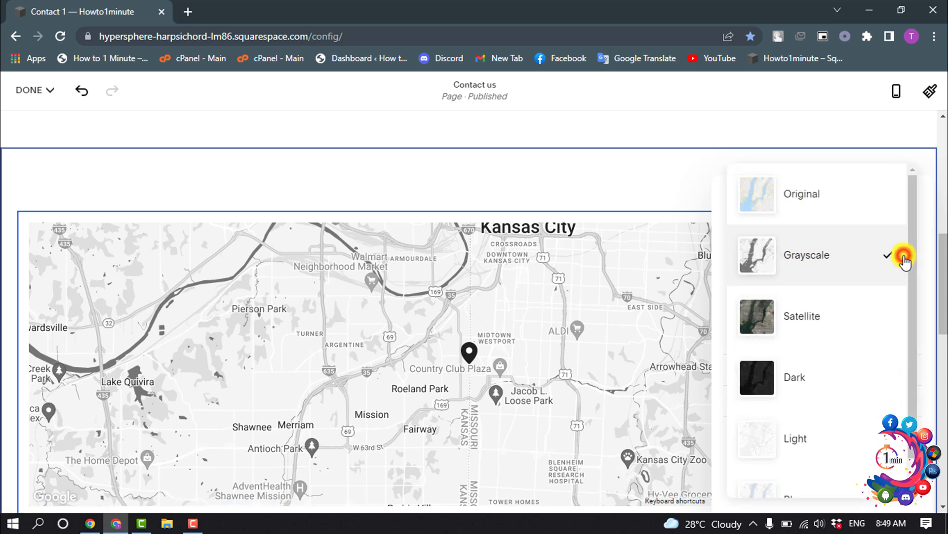
scroll(818, 356, "down", 1)
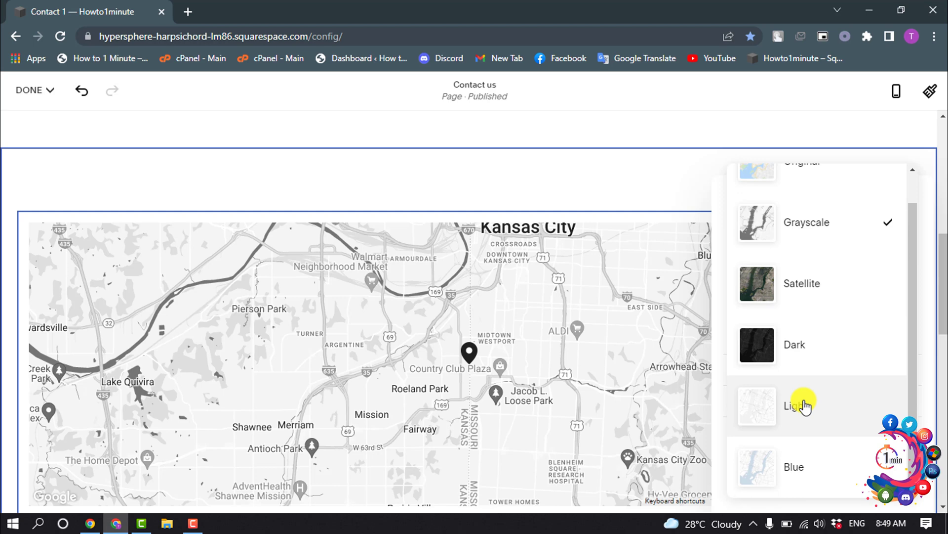
scroll(809, 371, "up", 1)
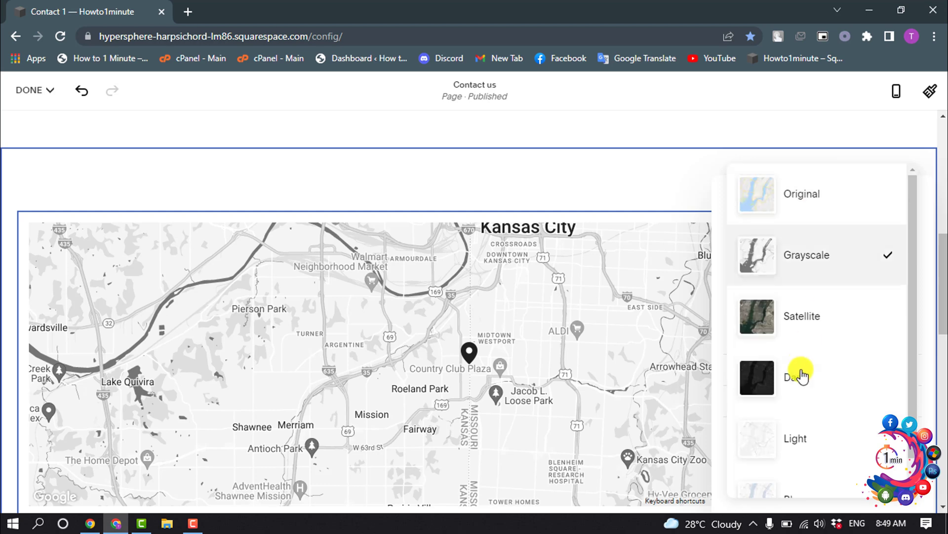
left_click(831, 195)
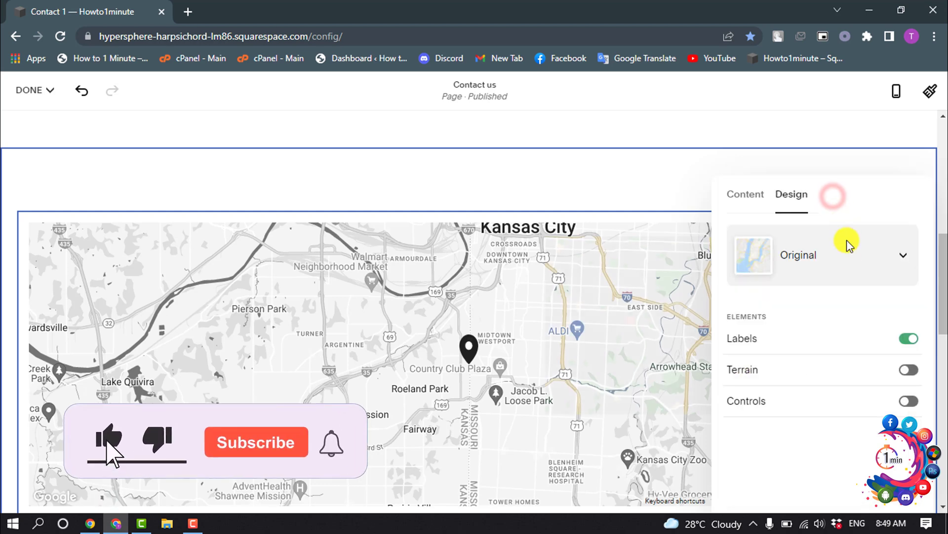
left_click(856, 270)
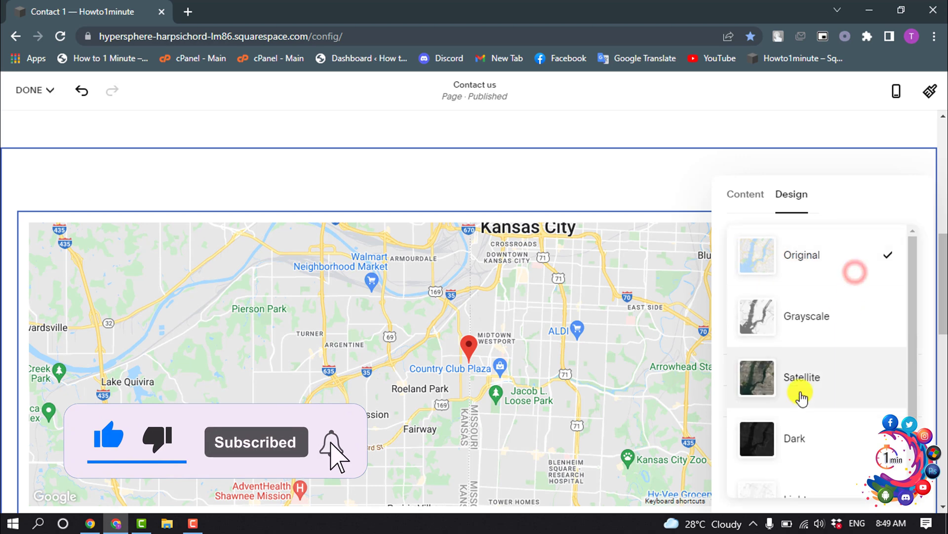
scroll(800, 385, "down", 2)
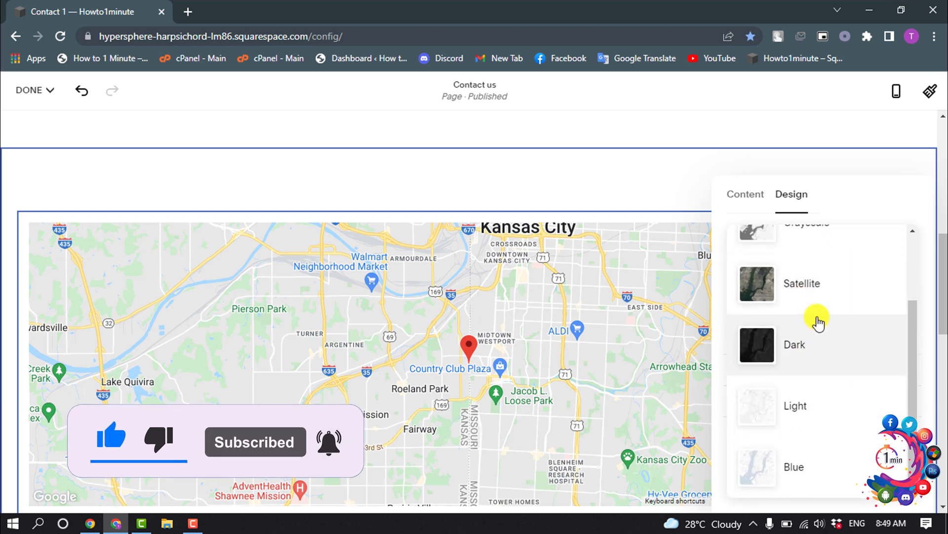
left_click(801, 378)
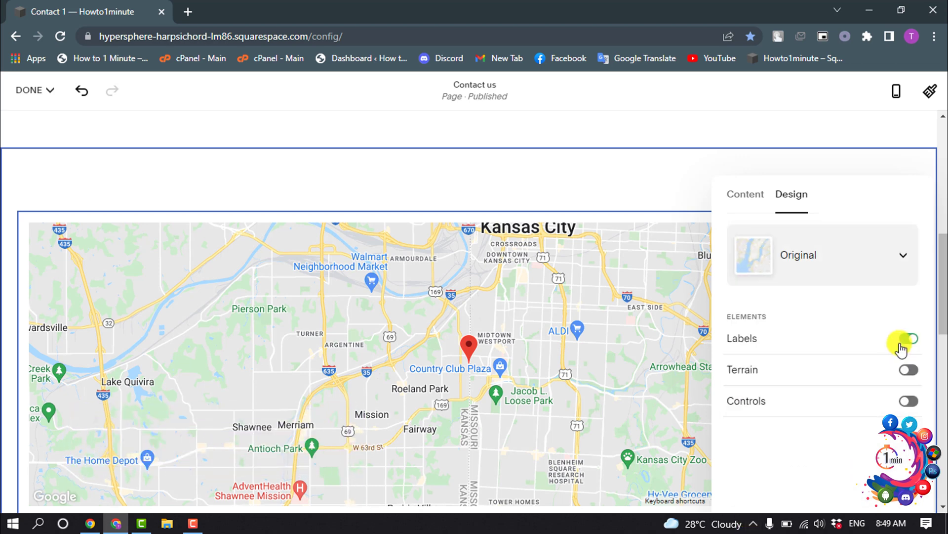
left_click(920, 340)
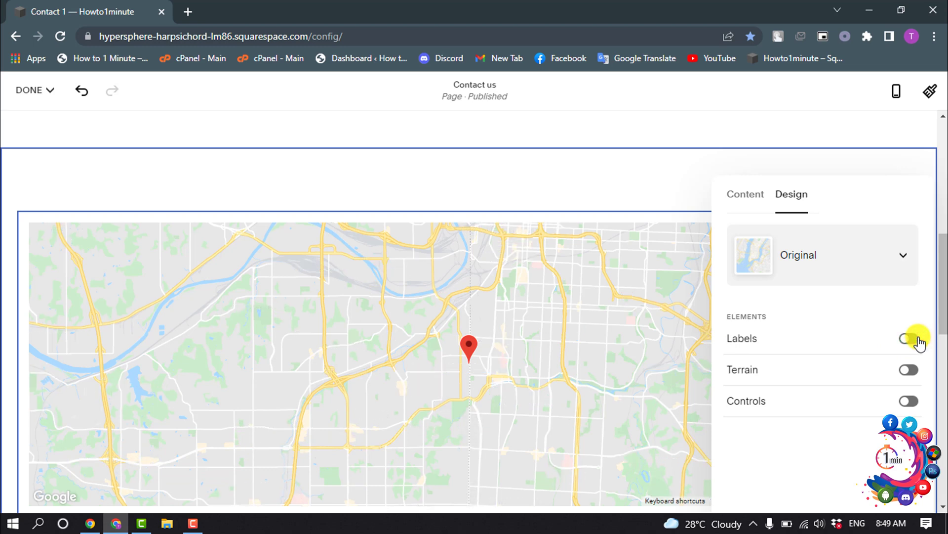
left_click(920, 341)
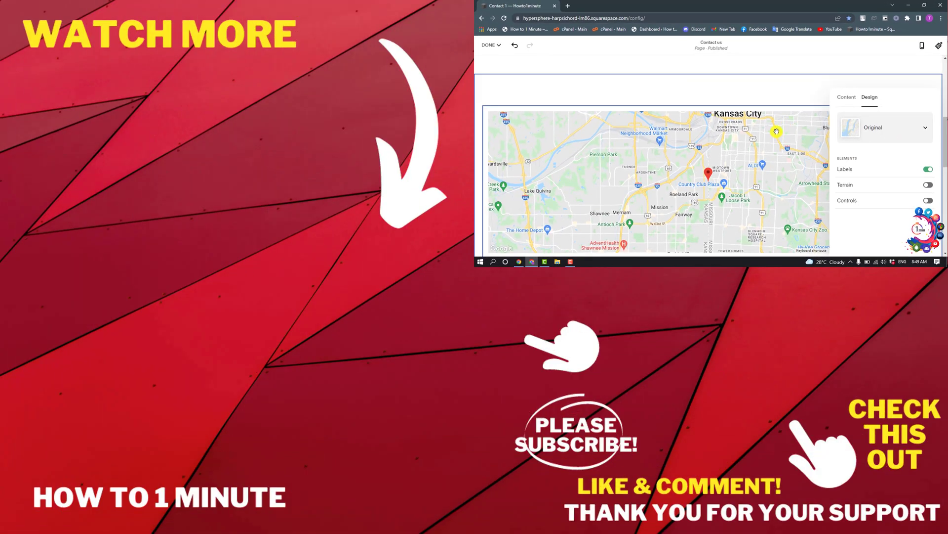
scroll(777, 132, "down", 2)
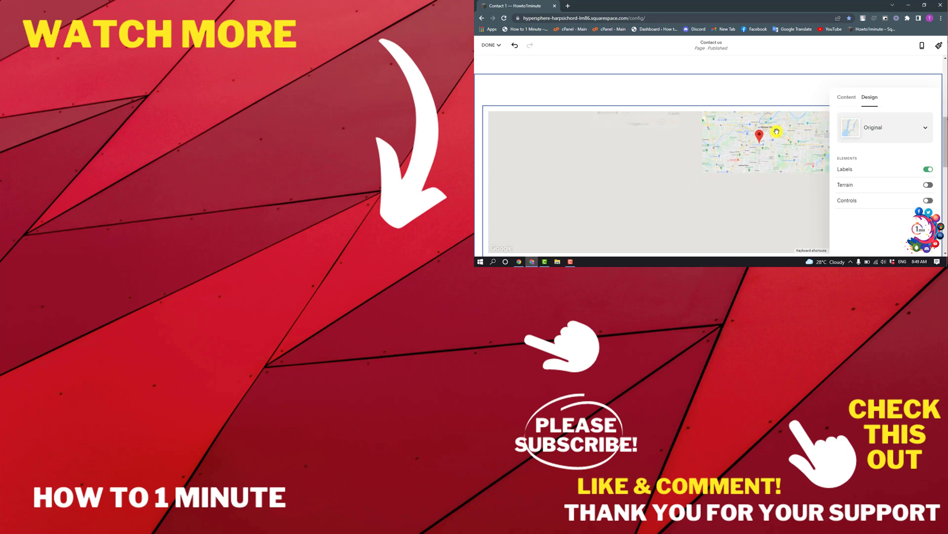
scroll(777, 133, "up", 3)
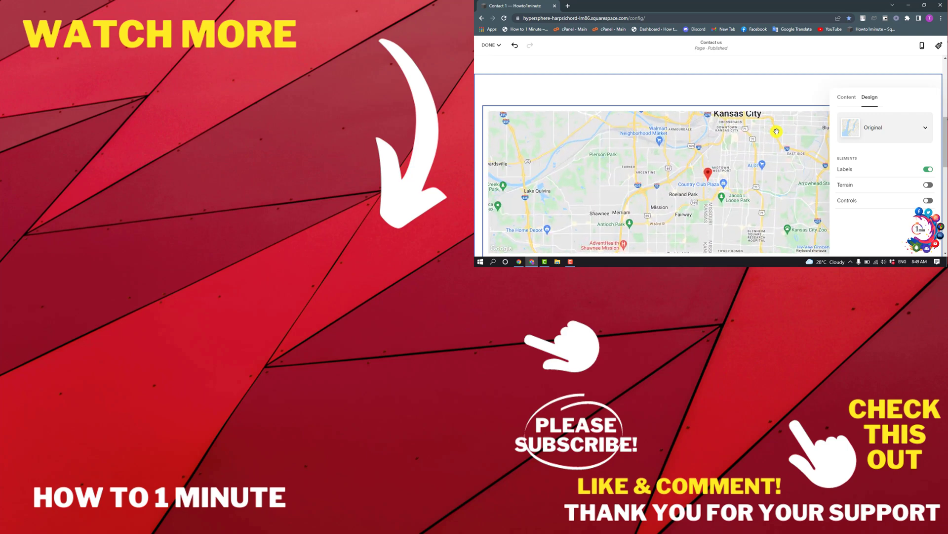